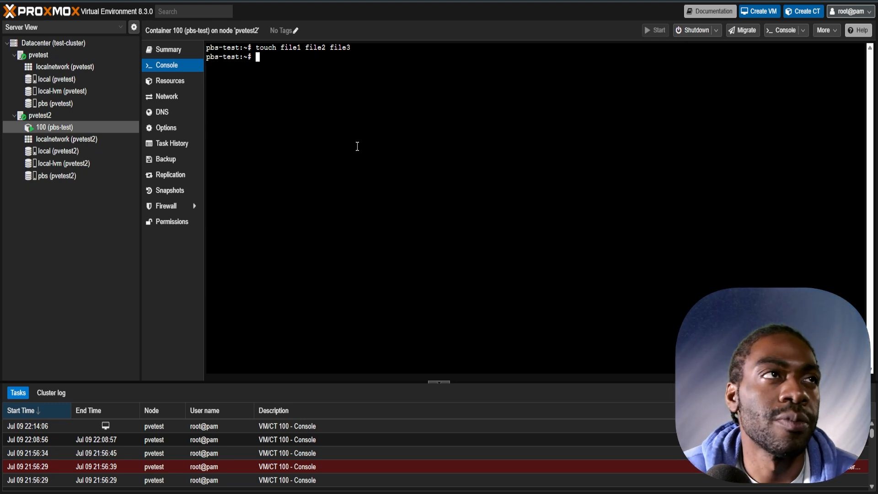
Back up container 100 to the pbs storage in Snapshot mode, using {{guestname}} as the note
{"action": "left_click", "coordinate": [178, 166]}
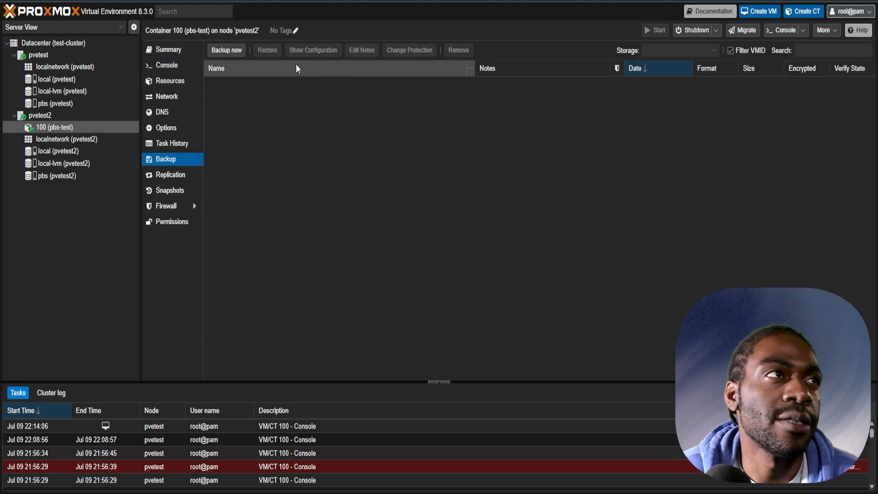
{"action": "left_click", "coordinate": [677, 50]}
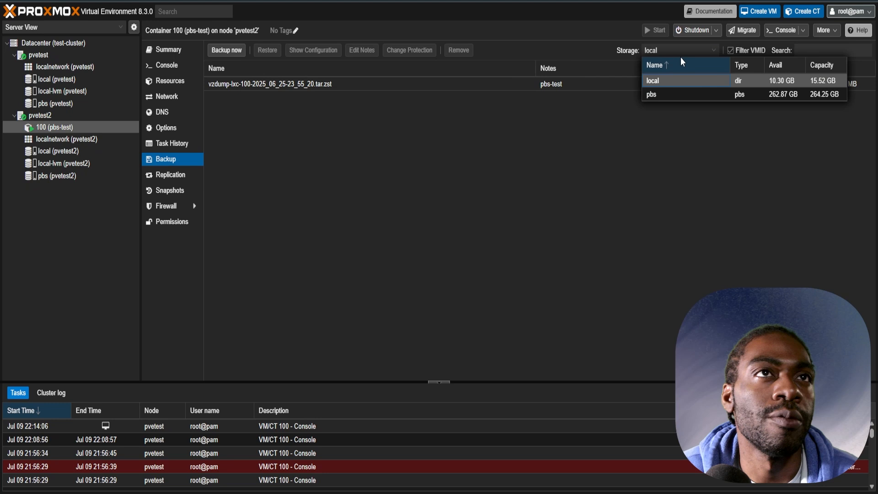
{"action": "left_click", "coordinate": [656, 92]}
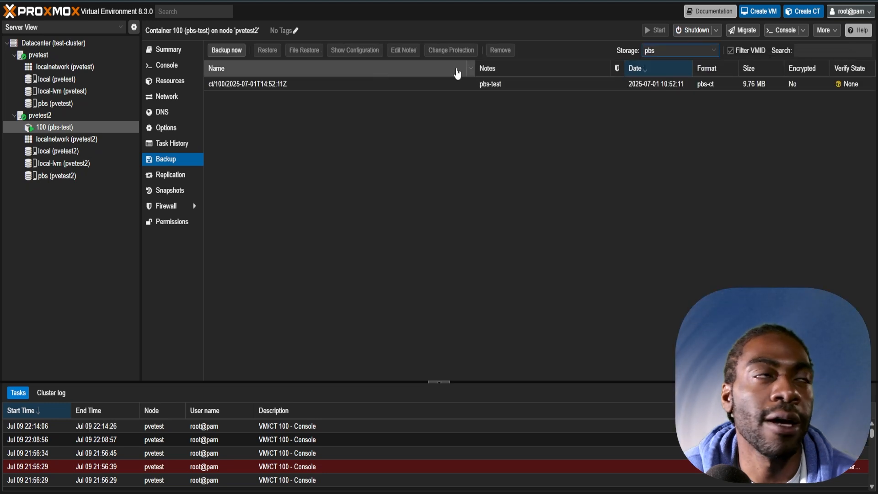
{"action": "left_click", "coordinate": [227, 53]}
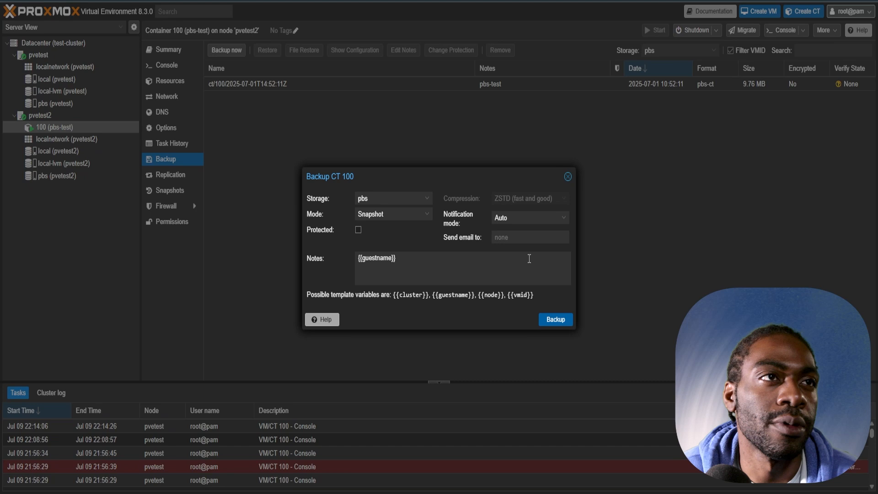
{"action": "left_click", "coordinate": [564, 322]}
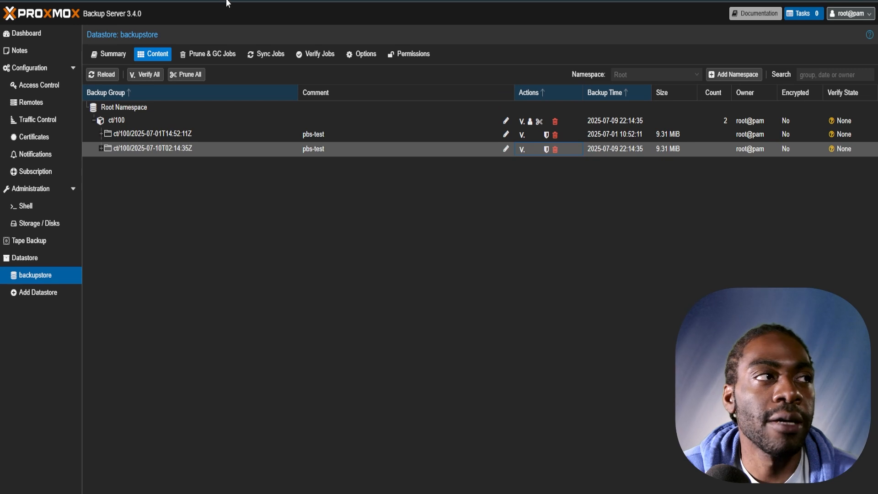
Switch to Proxmox Backup Server and examine the ct/100 snapshots stored in the backupstore datastore
{"action": "left_click", "coordinate": [61, 259]}
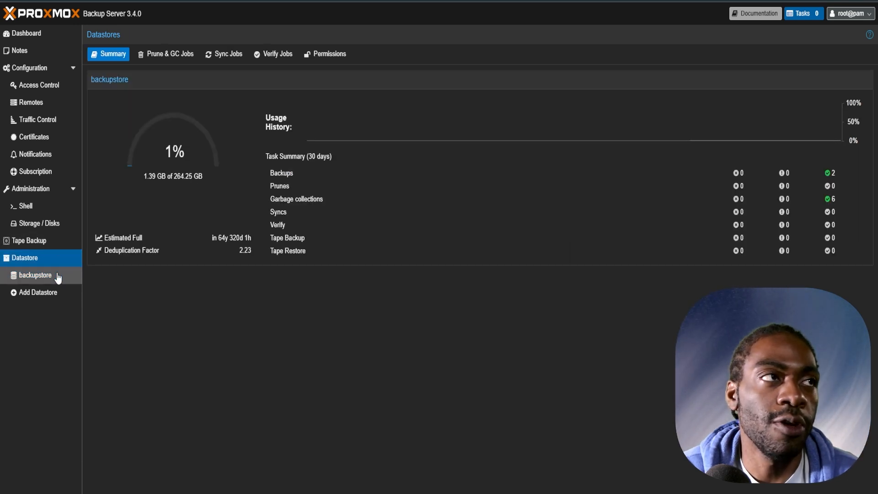
{"action": "left_click", "coordinate": [58, 276]}
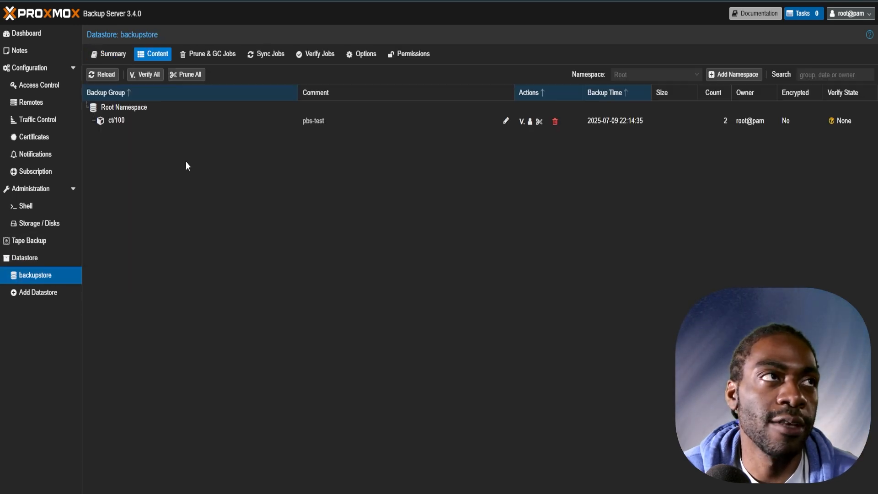
{"action": "left_click", "coordinate": [93, 121]}
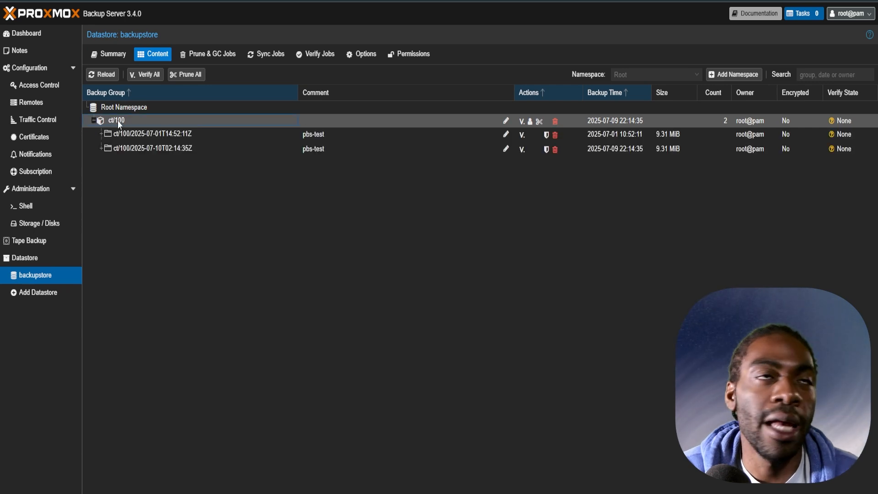
{"action": "left_click", "coordinate": [153, 136]}
{"action": "left_click", "coordinate": [154, 147]}
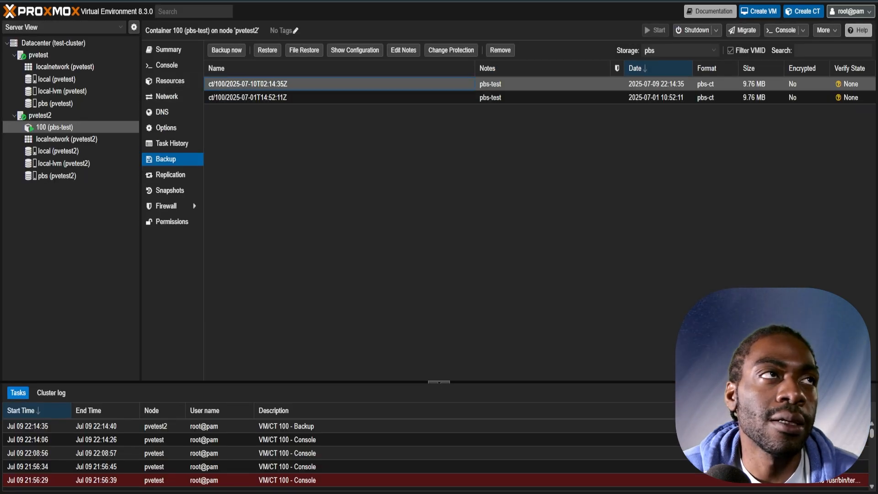
Return to Proxmox Virtual Environment and list the files in container 100's console with ls
{"action": "left_click", "coordinate": [176, 66]}
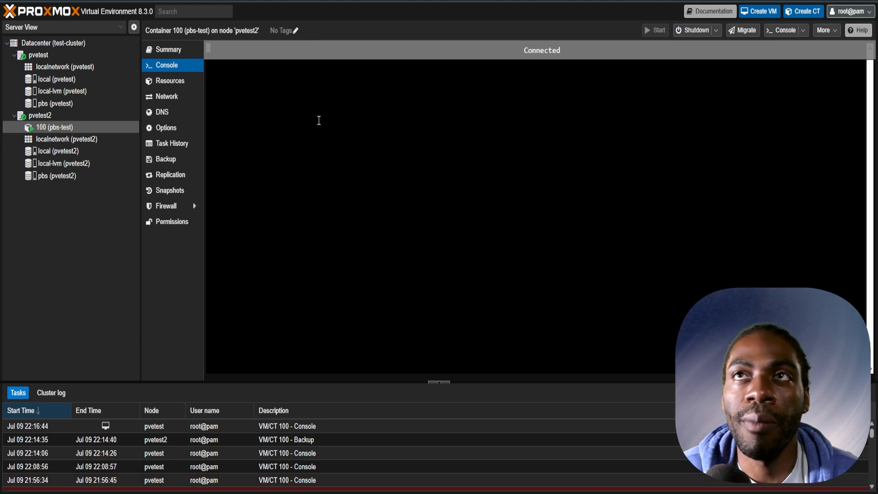
{"action": "key", "text": "Return"}
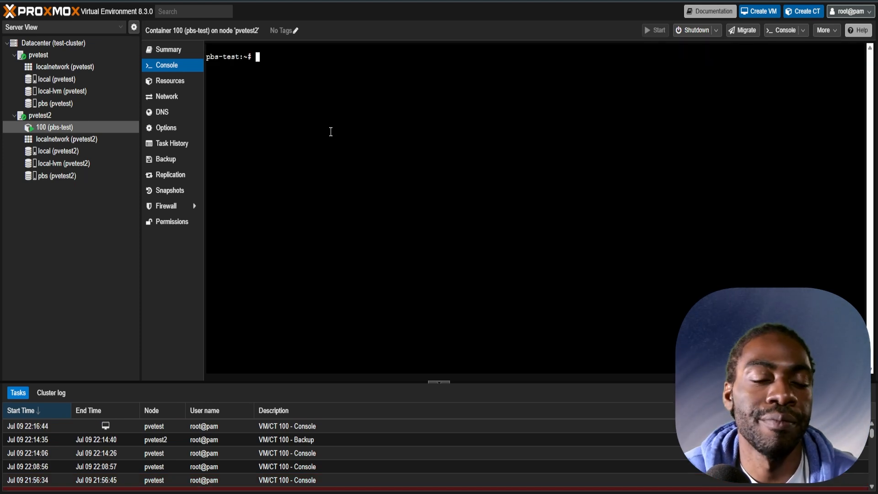
{"action": "type", "text": "ls"}
{"action": "key", "text": "Return"}
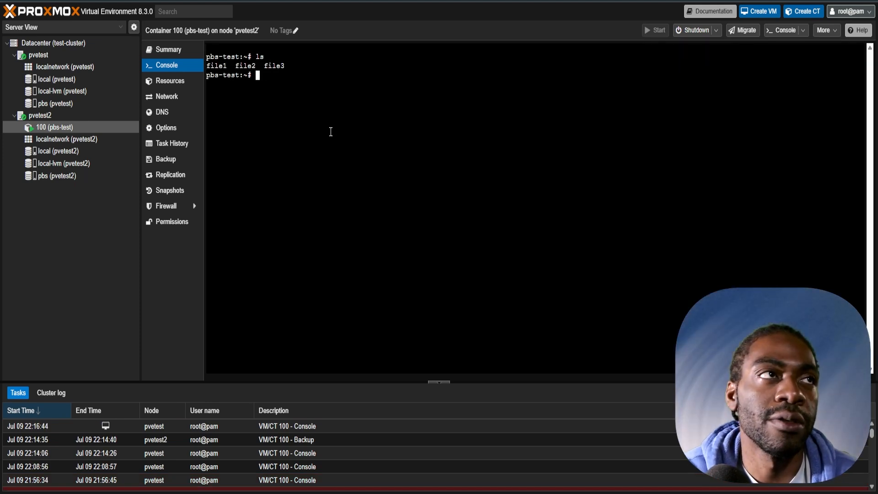
Delete file2 inside the container with rm and list the directory again to compare the files
{"action": "type", "text": "rm file"}
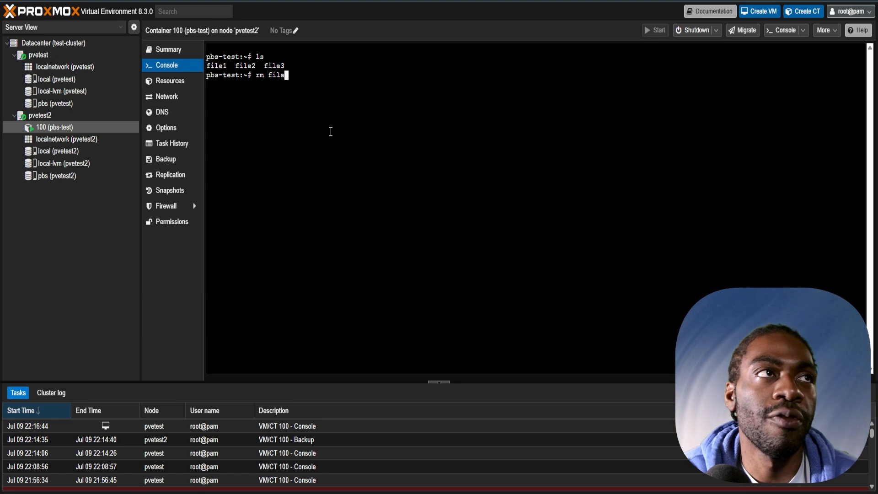
{"action": "type", "text": "2"}
{"action": "key", "text": "Return"}
{"action": "type", "text": "ls"}
{"action": "key", "text": "Return"}
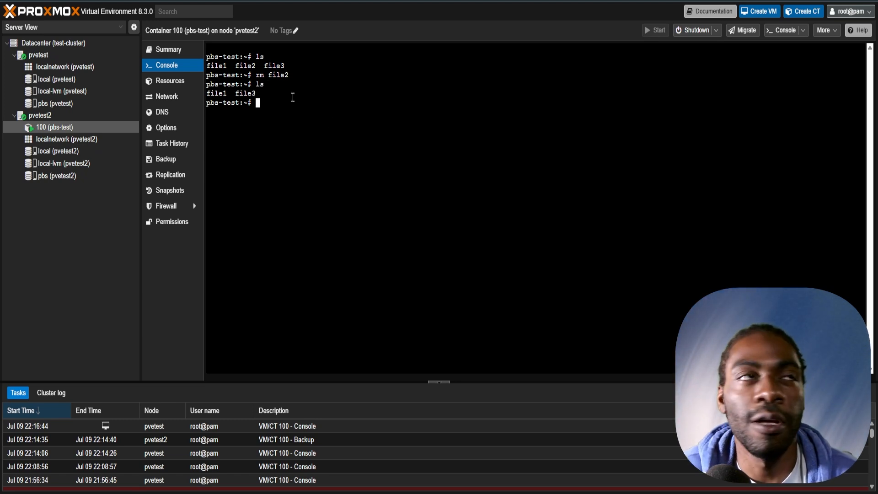
{"action": "left_click_drag", "start_coordinate": [293, 66], "coordinate": [200, 69]}
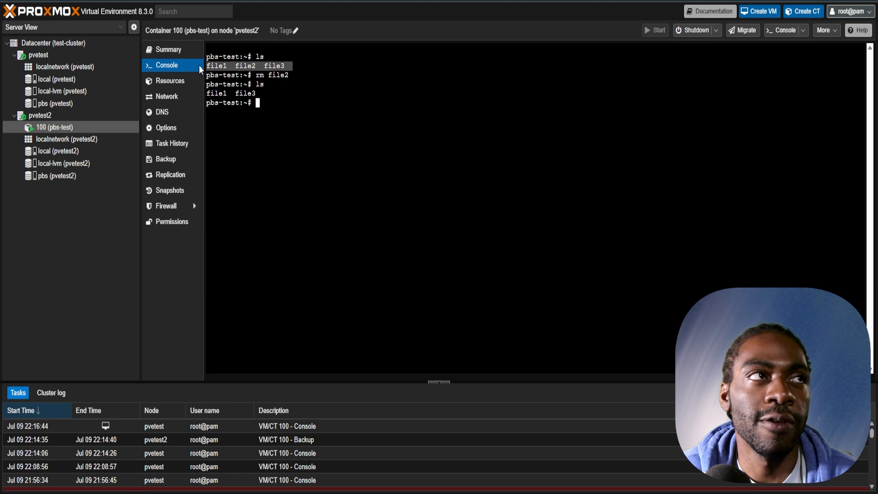
{"action": "left_click_drag", "start_coordinate": [266, 94], "coordinate": [206, 85]}
{"action": "left_click", "coordinate": [265, 92]}
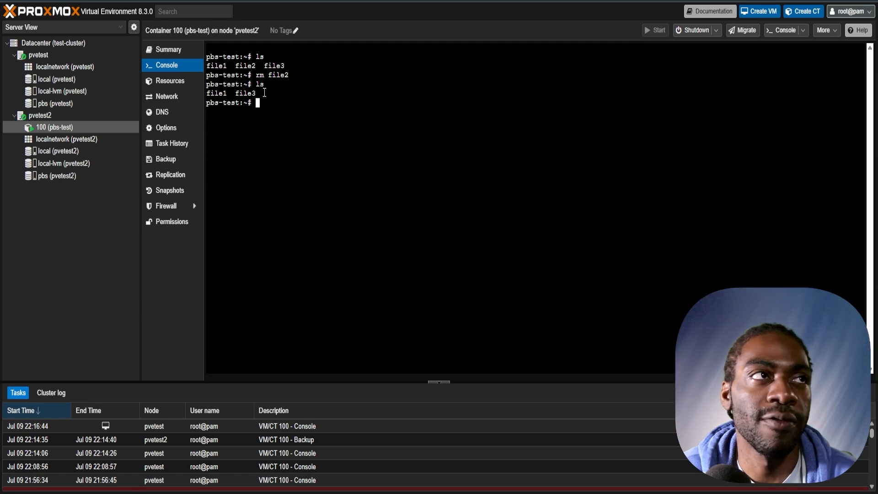
{"action": "left_click_drag", "start_coordinate": [265, 92], "coordinate": [200, 96]}
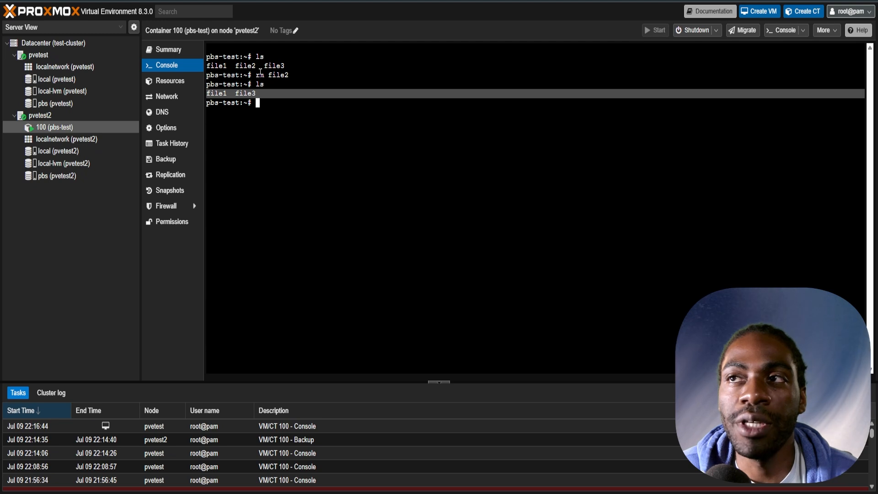
Open the pbs backup ct/100/2025-07-01T14:52:11Z in File Restore, inspect its root and home folders, and close it
{"action": "left_click", "coordinate": [178, 164]}
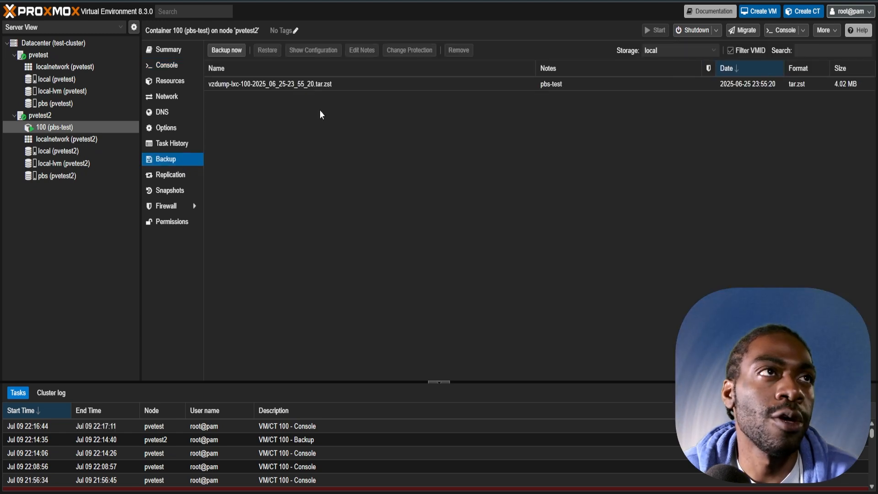
{"action": "left_click", "coordinate": [322, 84]}
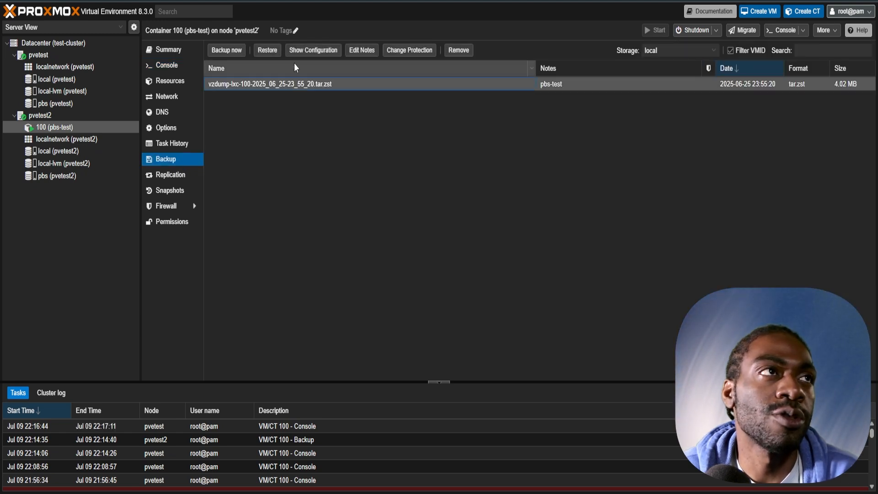
{"action": "left_click", "coordinate": [695, 51]}
{"action": "left_click", "coordinate": [660, 91]}
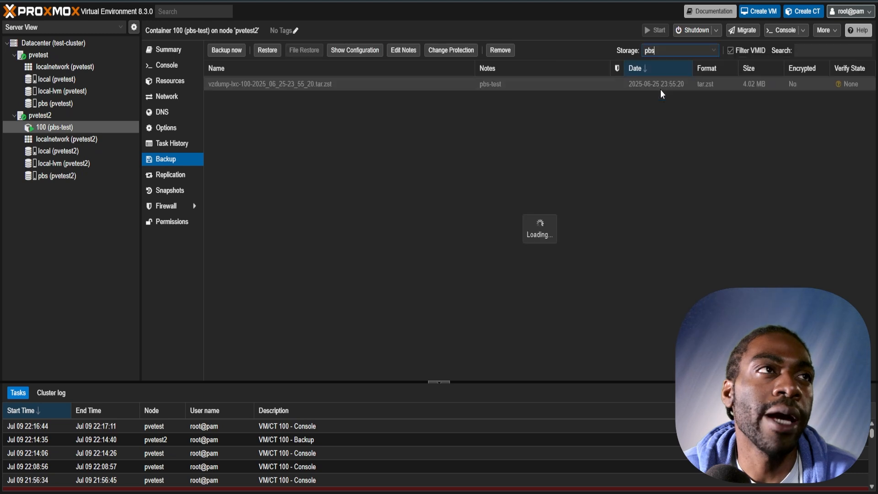
{"action": "left_click", "coordinate": [350, 98]}
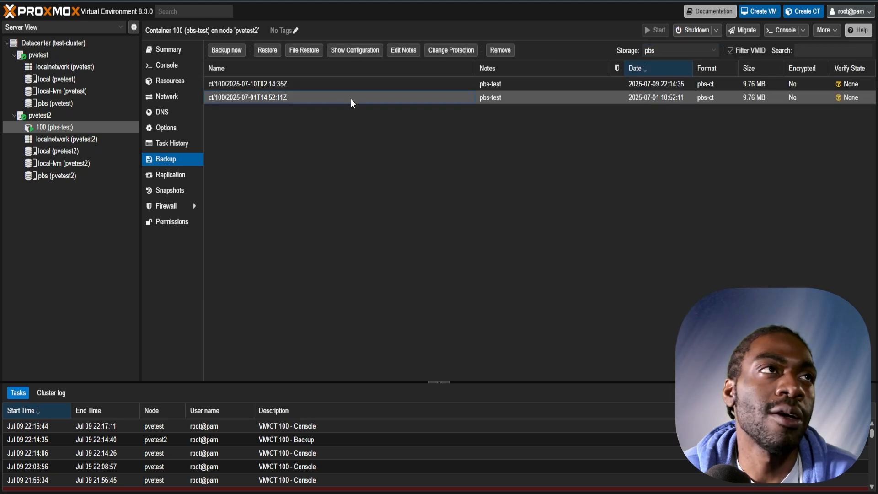
{"action": "left_click", "coordinate": [308, 54]}
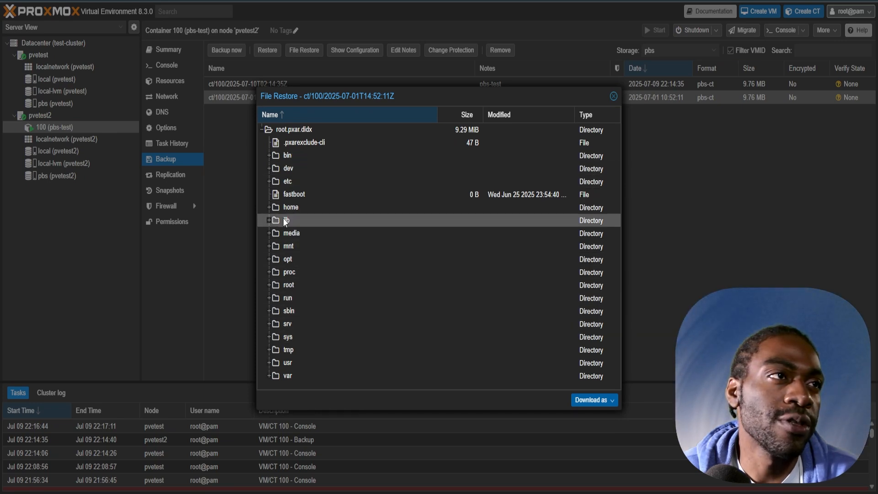
{"action": "left_click", "coordinate": [271, 286]}
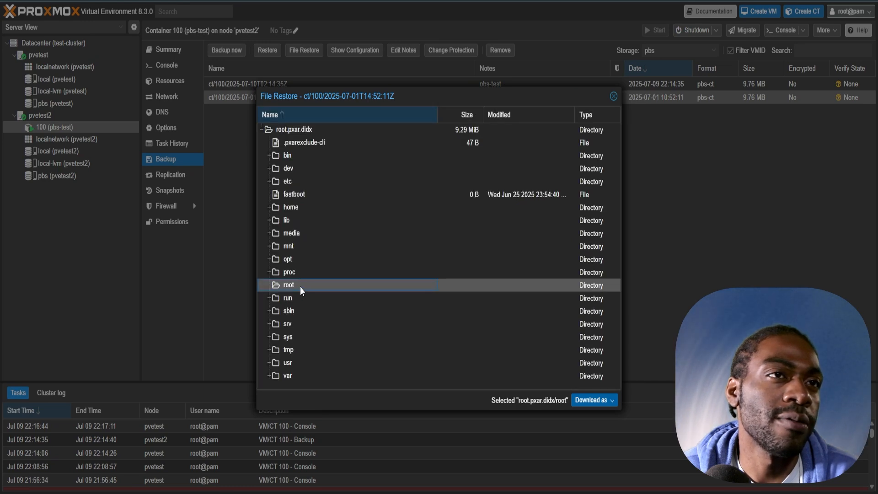
{"action": "left_click", "coordinate": [282, 207]}
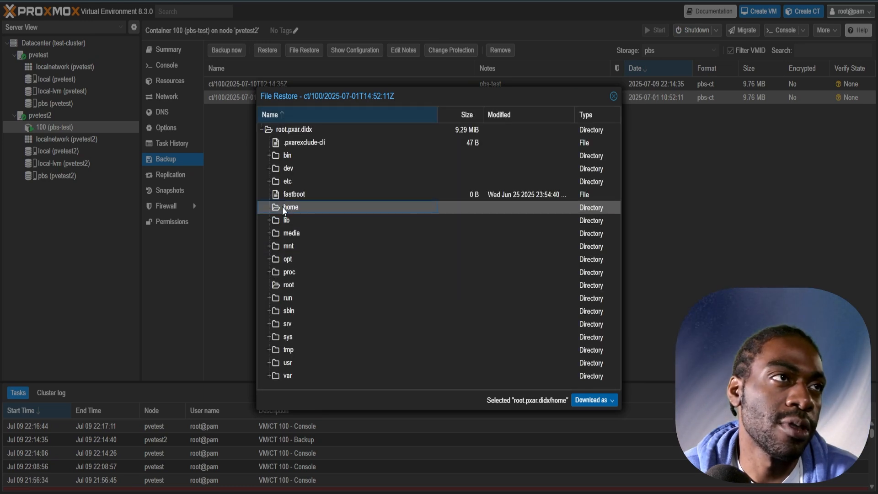
{"action": "left_click", "coordinate": [613, 96]}
Check the working directory and its files in the container's console with pwd and ls
{"action": "left_click", "coordinate": [166, 65]}
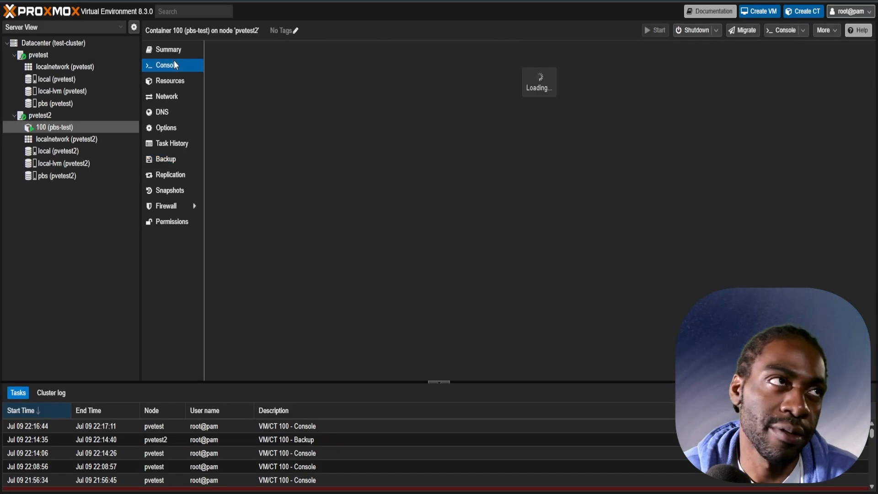
{"action": "key", "text": "Return"}
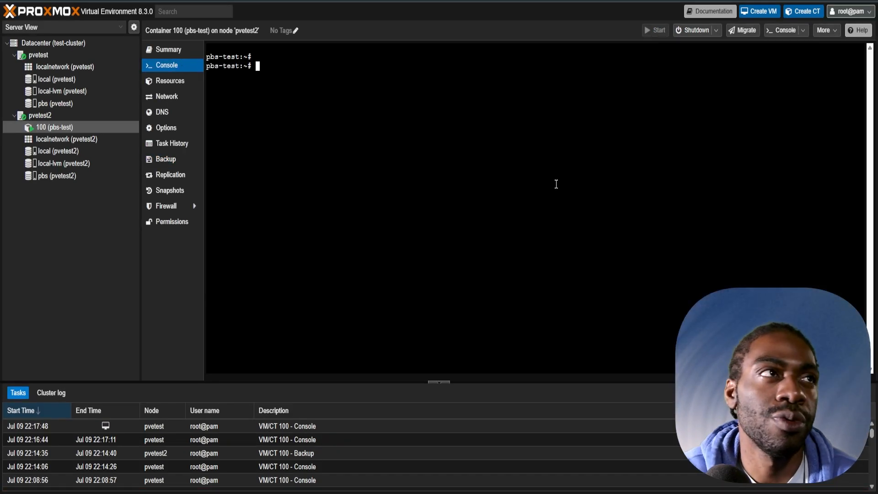
{"action": "type", "text": "pwd"}
{"action": "key", "text": "Return"}
{"action": "type", "text": "ls"}
{"action": "key", "text": "Return"}
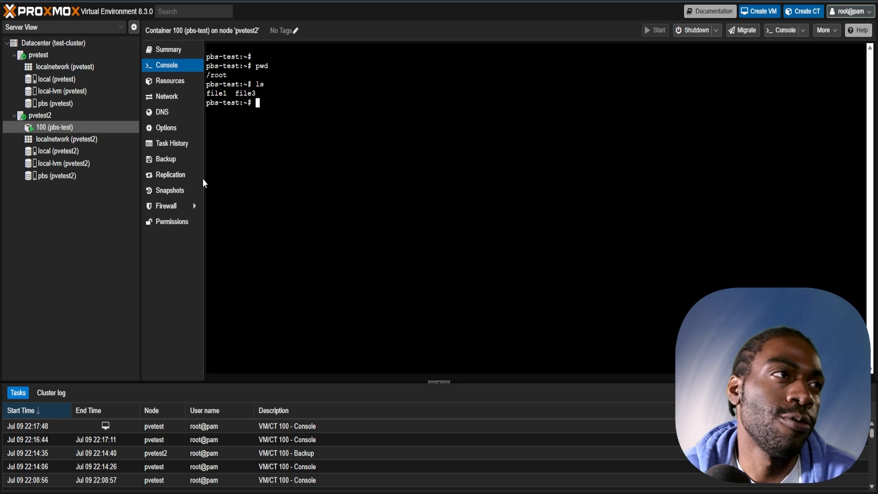
Download file2 from the root folder of the pbs backup ct/100/2025-07-10T02:14:35Z using File Restore
{"action": "left_click", "coordinate": [177, 164]}
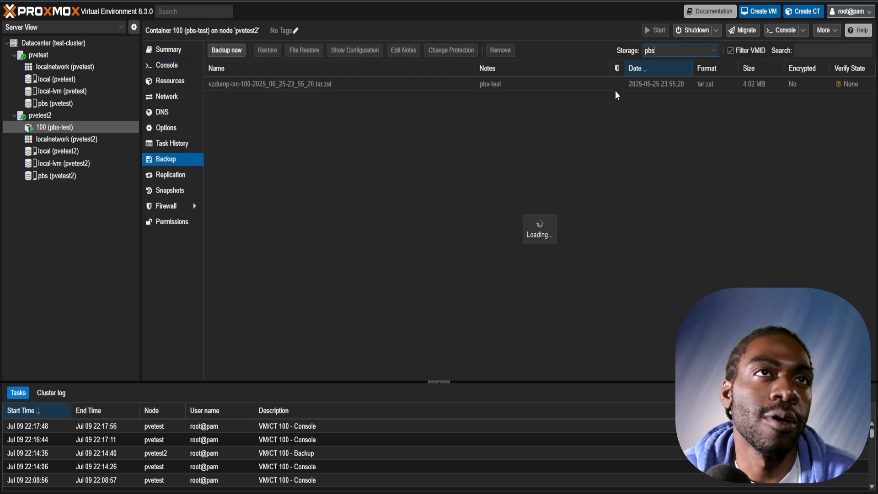
{"action": "left_click", "coordinate": [328, 88]}
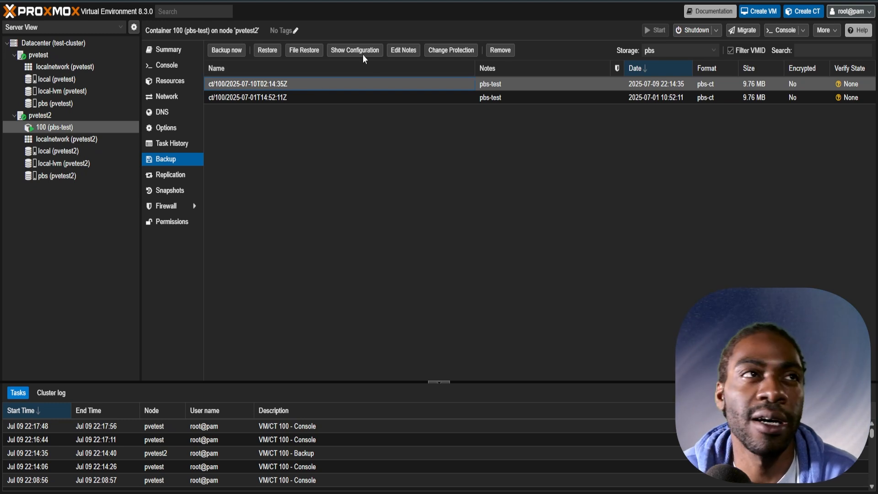
{"action": "left_click", "coordinate": [310, 51]}
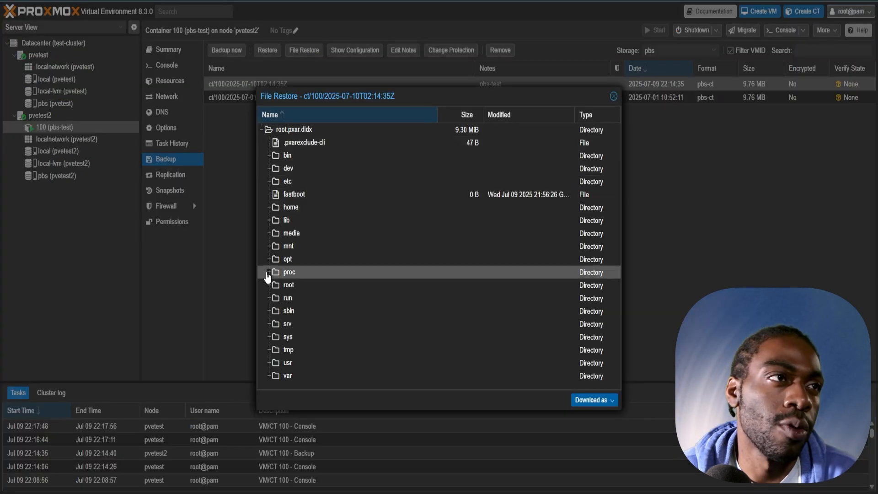
{"action": "left_click", "coordinate": [270, 287]}
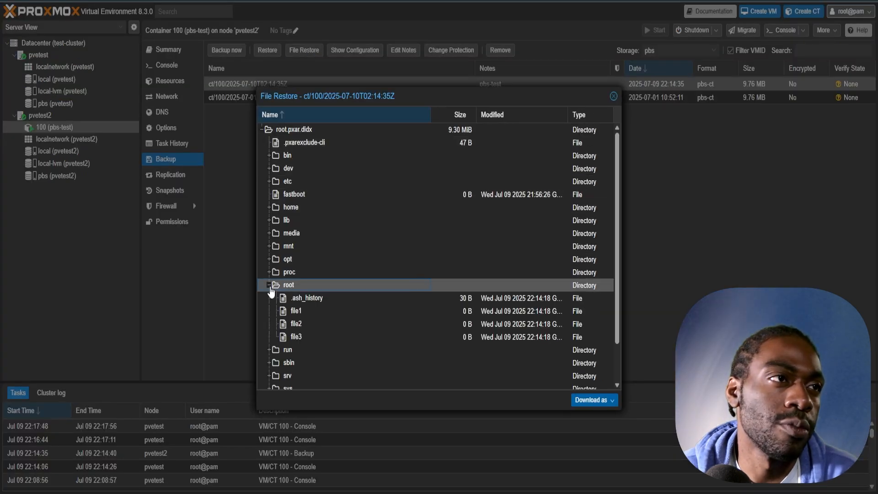
{"action": "left_click", "coordinate": [288, 324]}
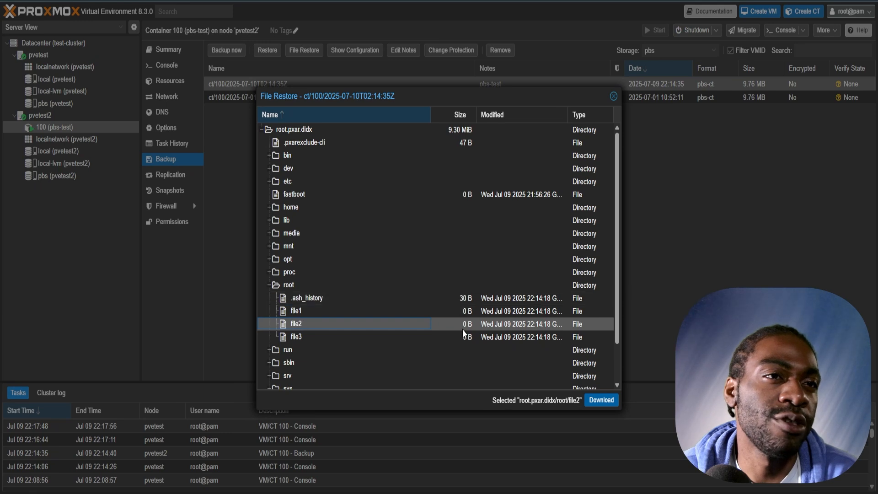
{"action": "left_click", "coordinate": [602, 400]}
{"action": "scroll", "coordinate": [434, 256], "scroll_direction": "down", "scroll_amount": 2}
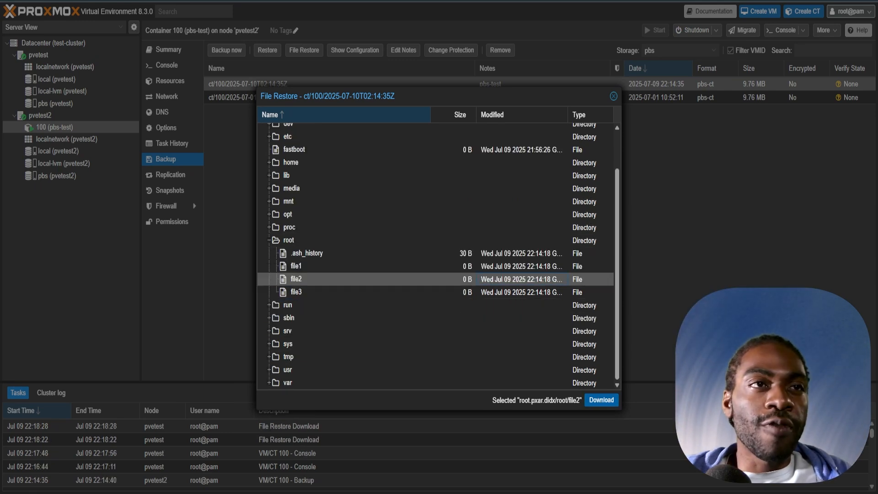
{"action": "left_click", "coordinate": [509, 279]}
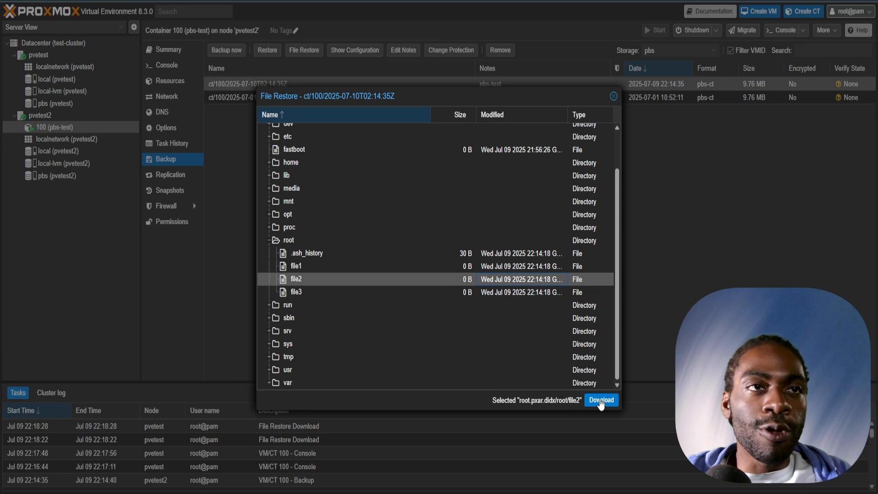